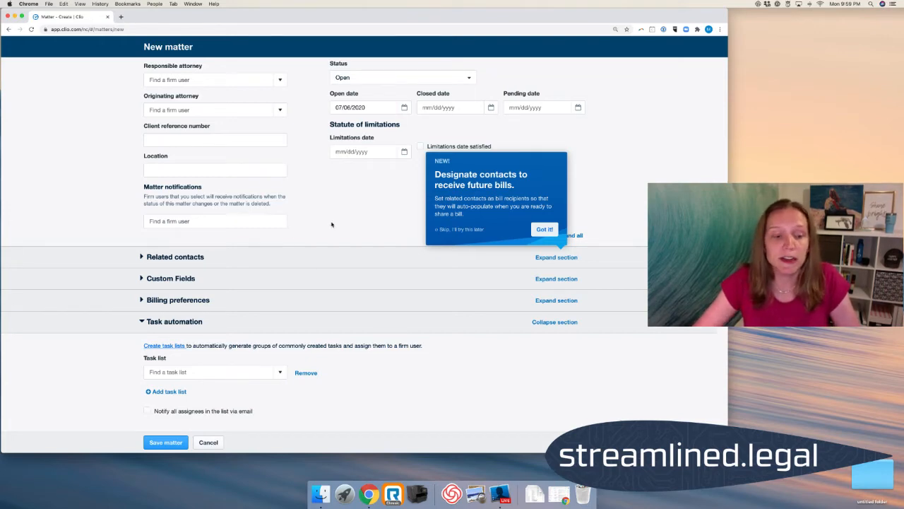
# - Cancel the new matter form and open the overview of task lists
pyautogui.click(214, 441)
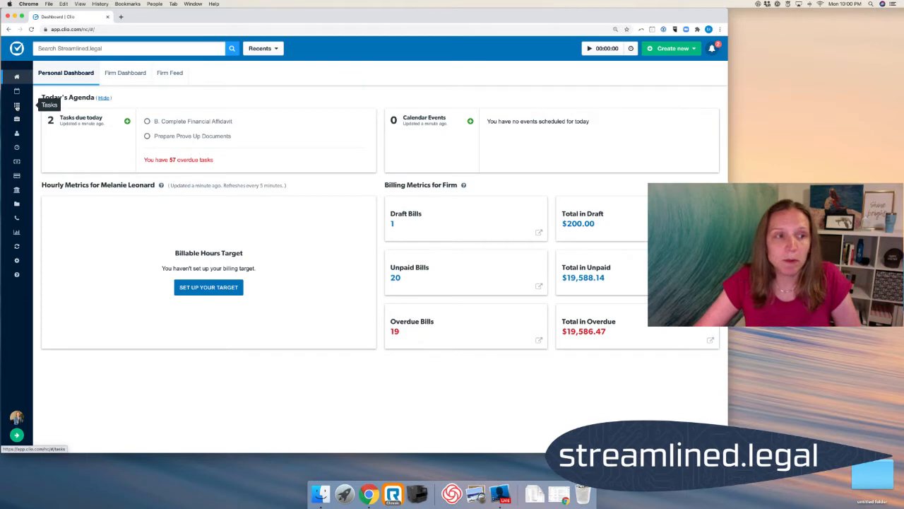
pyautogui.click(17, 106)
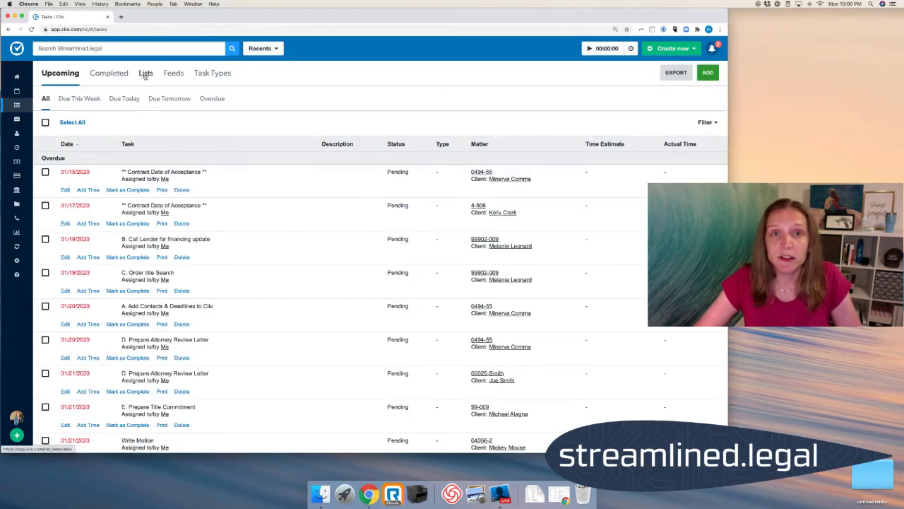
pyautogui.click(145, 74)
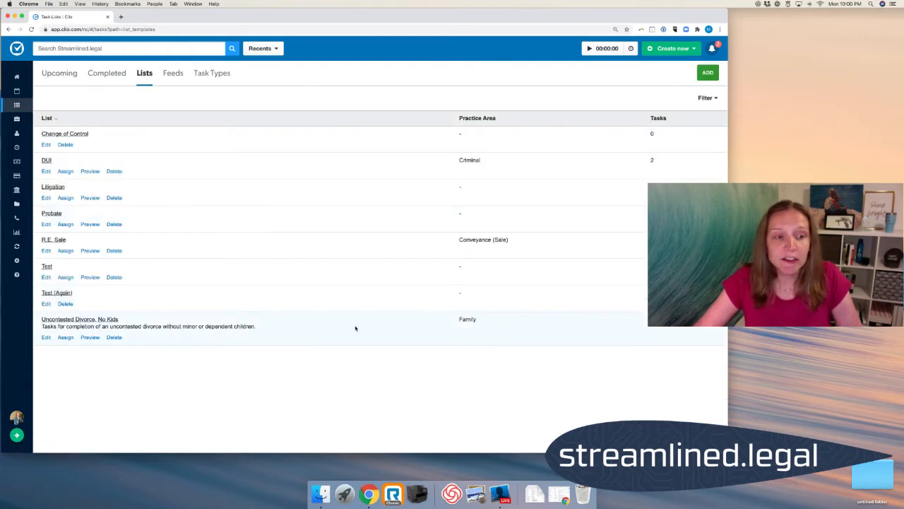
# - Open the Uncontested Divorce, No Kids task list and examine the assignees and due dates of its task templates
pyautogui.click(75, 319)
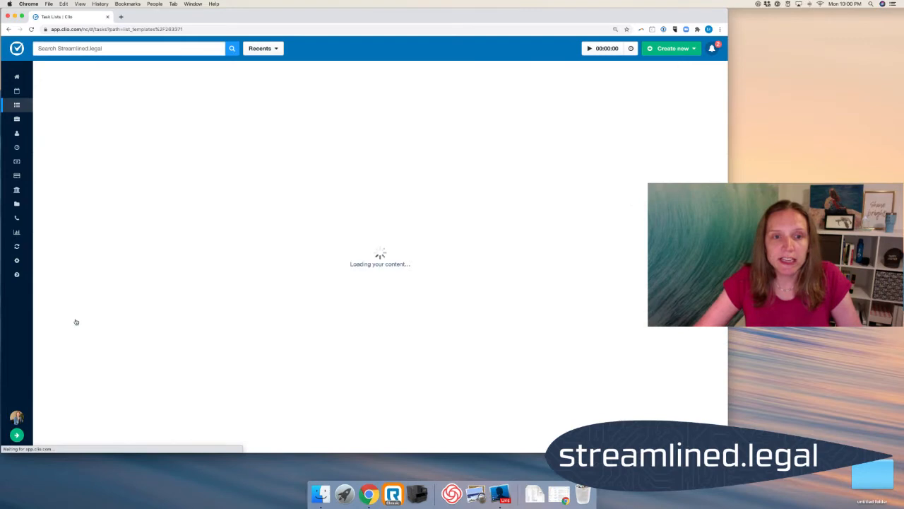
pyautogui.scroll(-1, 424, 281)
pyautogui.scroll(-3, 423, 280)
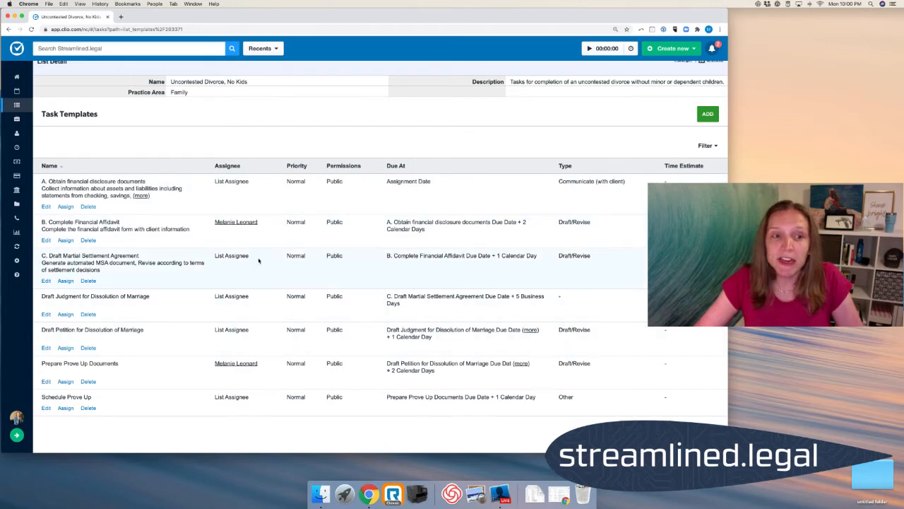
pyautogui.moveTo(214, 182); pyautogui.dragTo(260, 183)
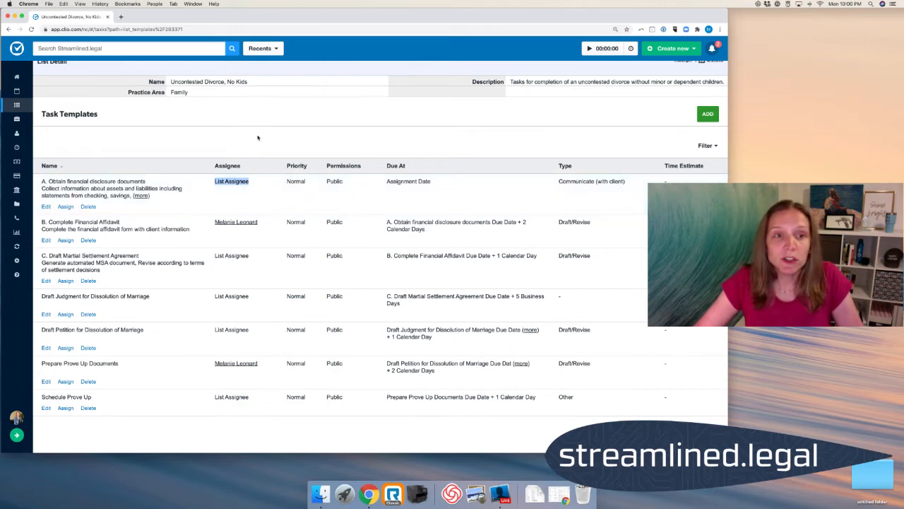
pyautogui.scroll(3, 258, 125)
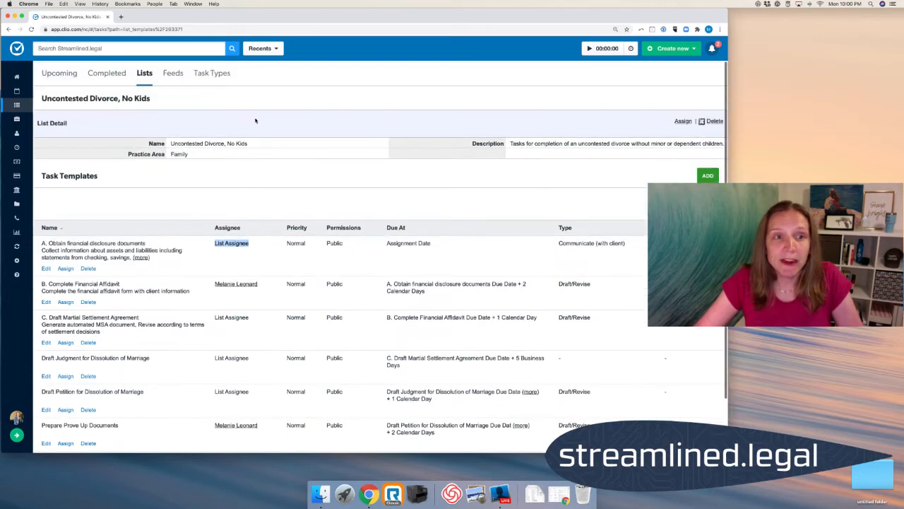
# - Start assigning the Uncontested Divorce, No Kids list from the task lists overview, with Associate Attorney as the assignee
pyautogui.click(147, 76)
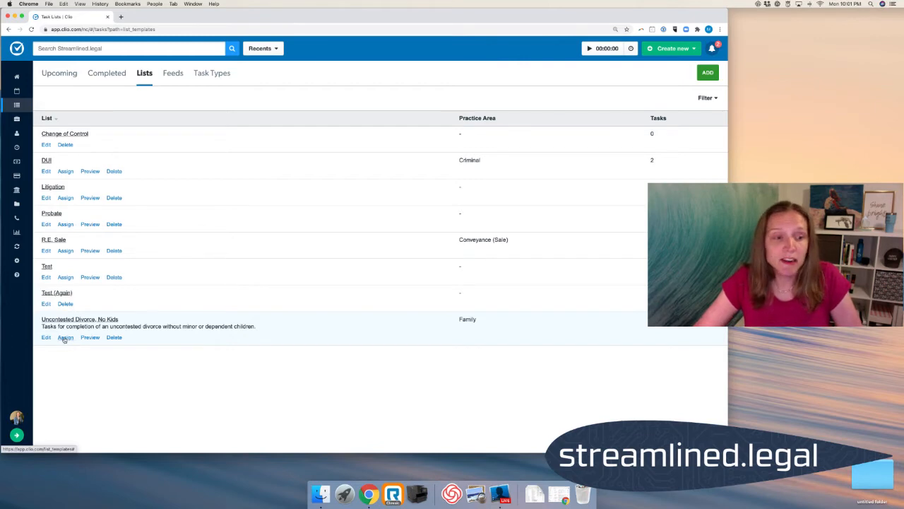
pyautogui.click(64, 337)
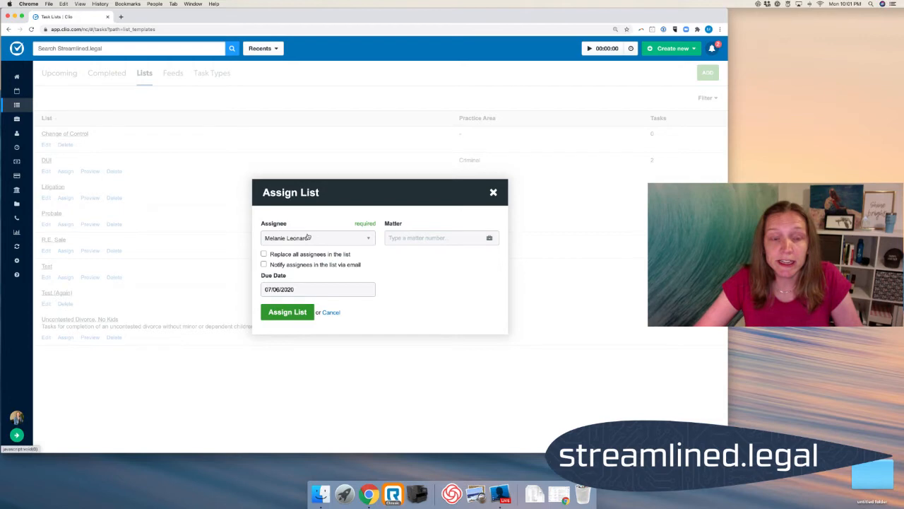
pyautogui.click(320, 238)
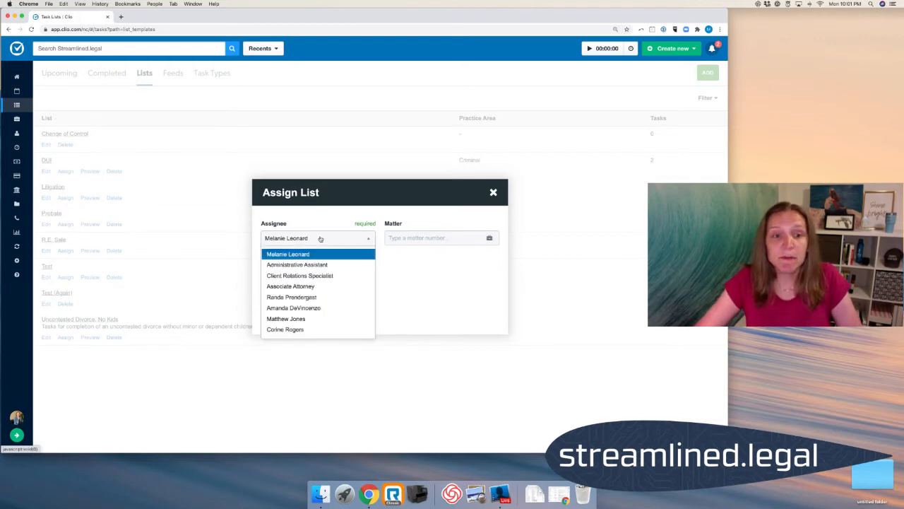
pyautogui.click(326, 286)
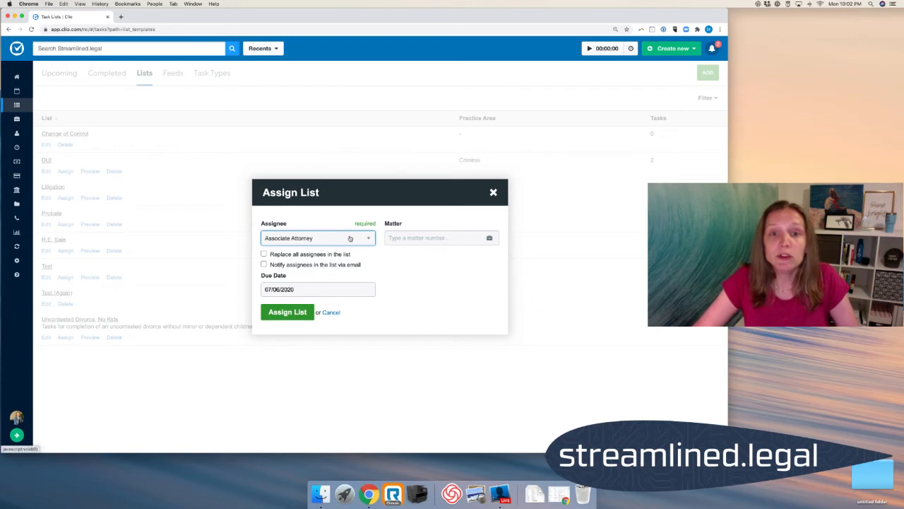
# - Look up the matter by the client's last name and choose the client's property sale matter for the list
pyautogui.click(409, 238)
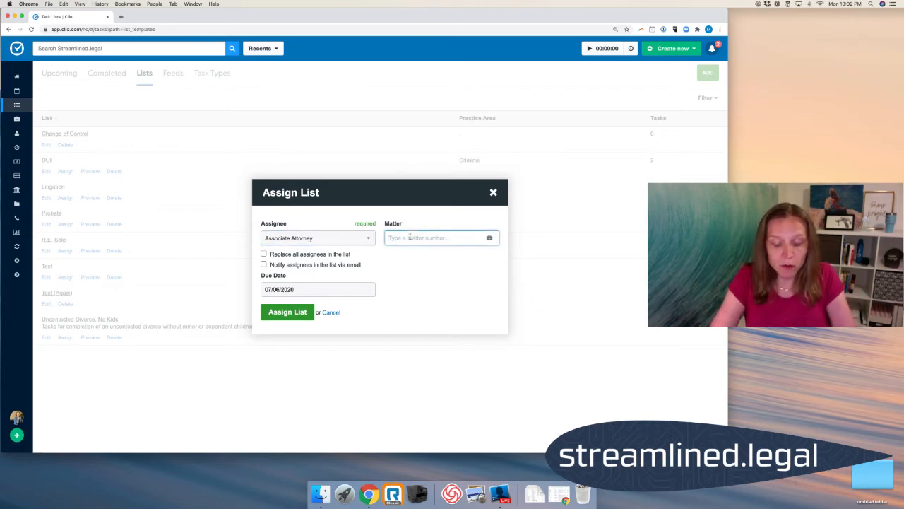
pyautogui.write('smith')
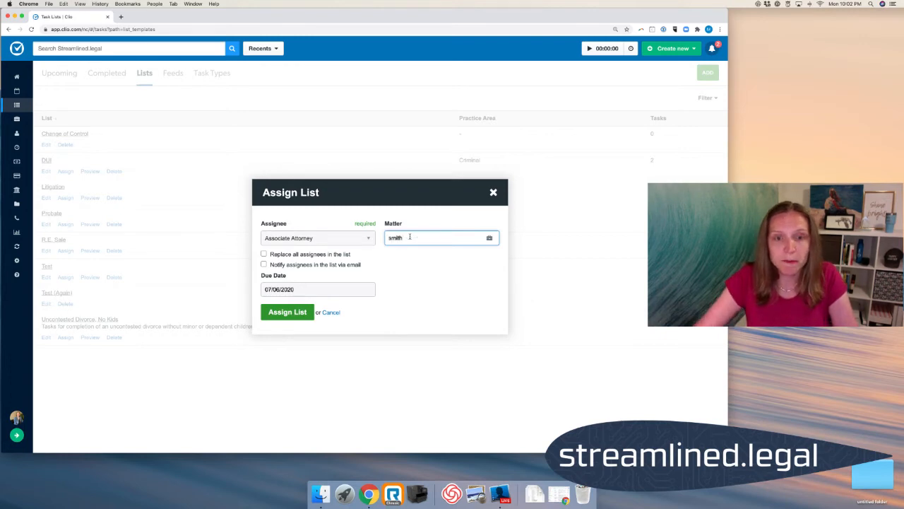
pyautogui.click(424, 260)
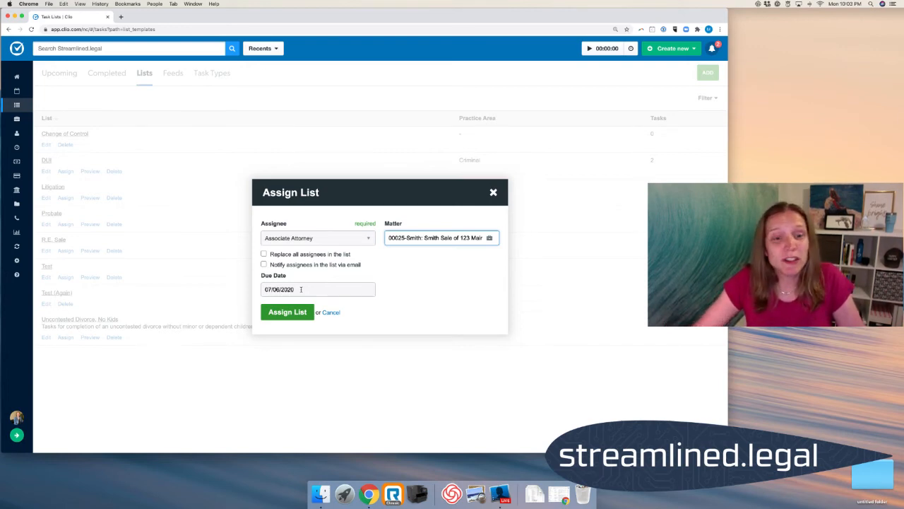
# - Set the due date to 07/13/2020 and assign the list
pyautogui.moveTo(301, 289); pyautogui.dragTo(262, 289)
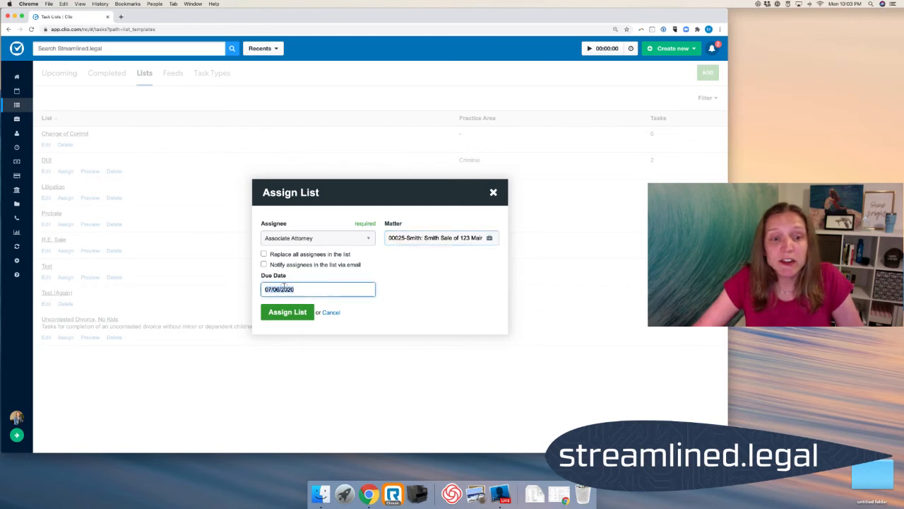
pyautogui.click(281, 289)
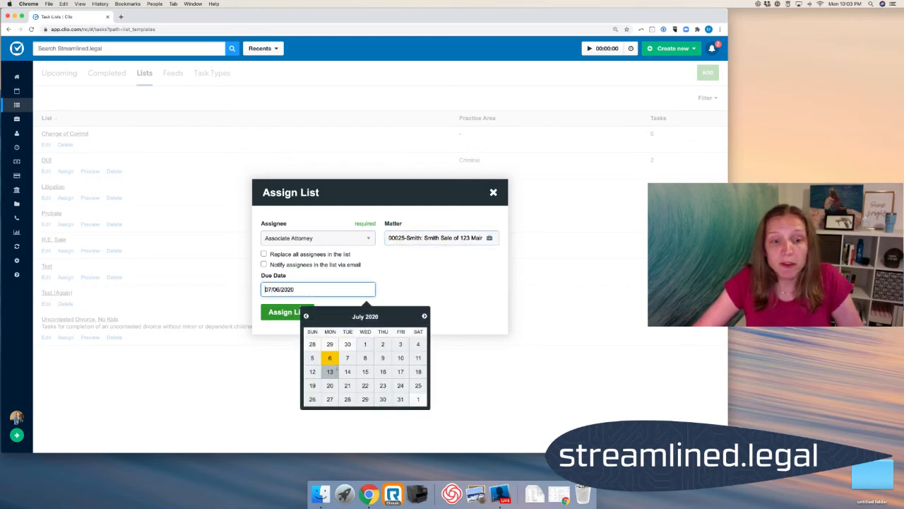
pyautogui.click(329, 371)
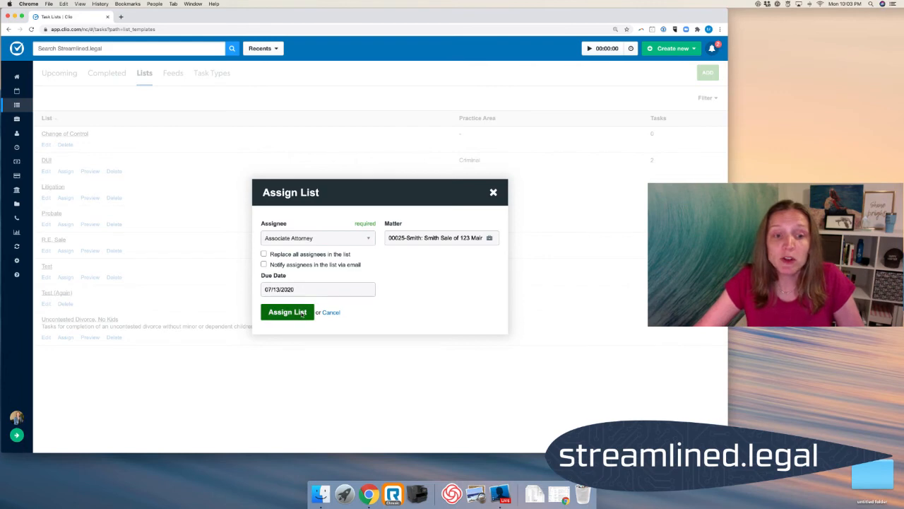
pyautogui.click(283, 312)
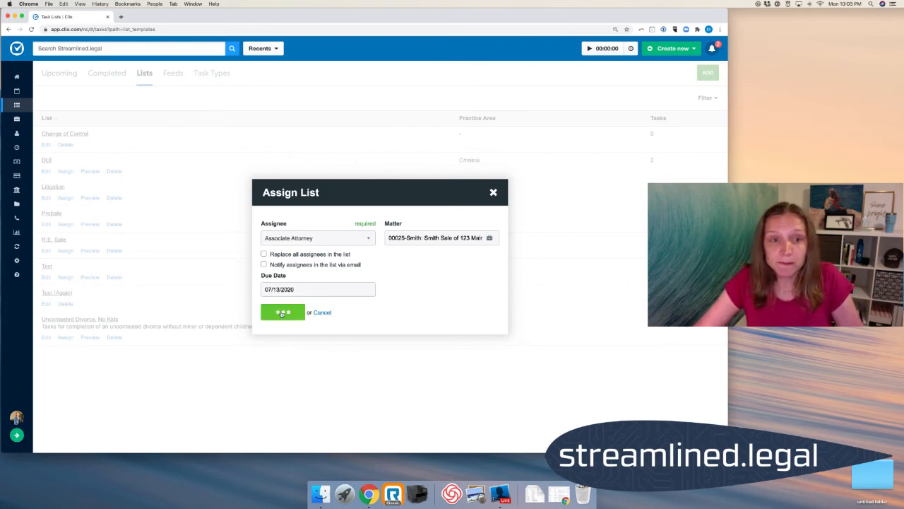
# - Search for the client's property sale matter by last name and open its tasks
pyautogui.click(189, 48)
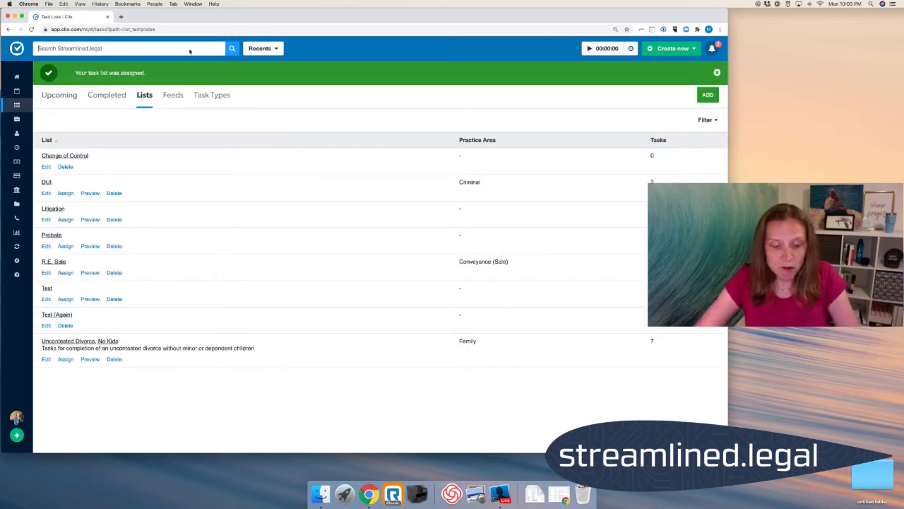
pyautogui.write('smith')
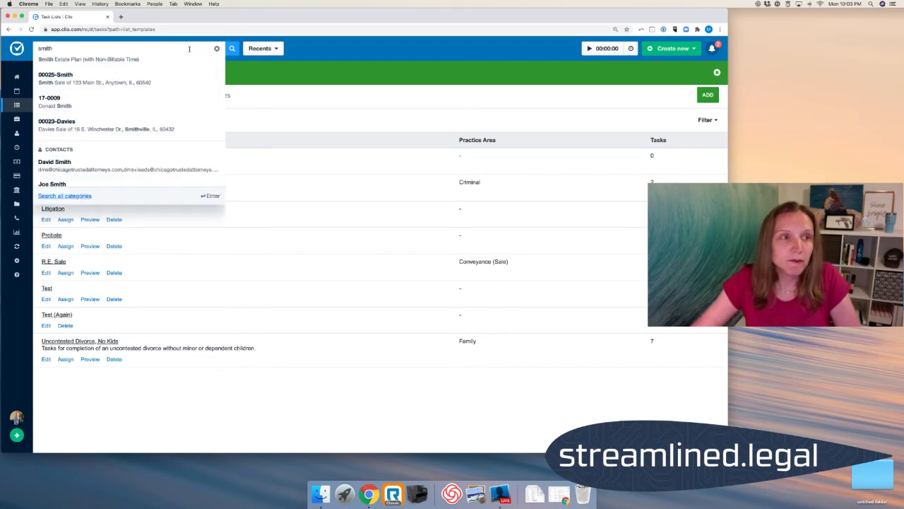
pyautogui.click(127, 107)
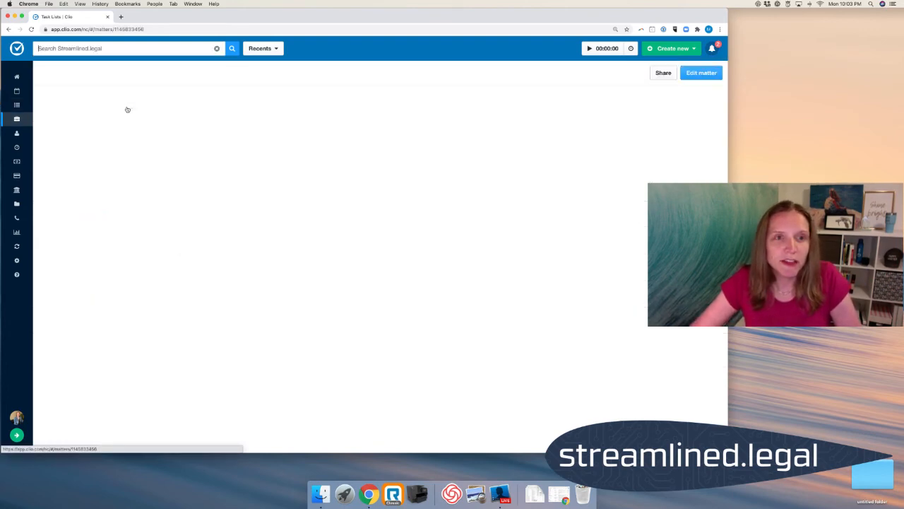
pyautogui.click(323, 93)
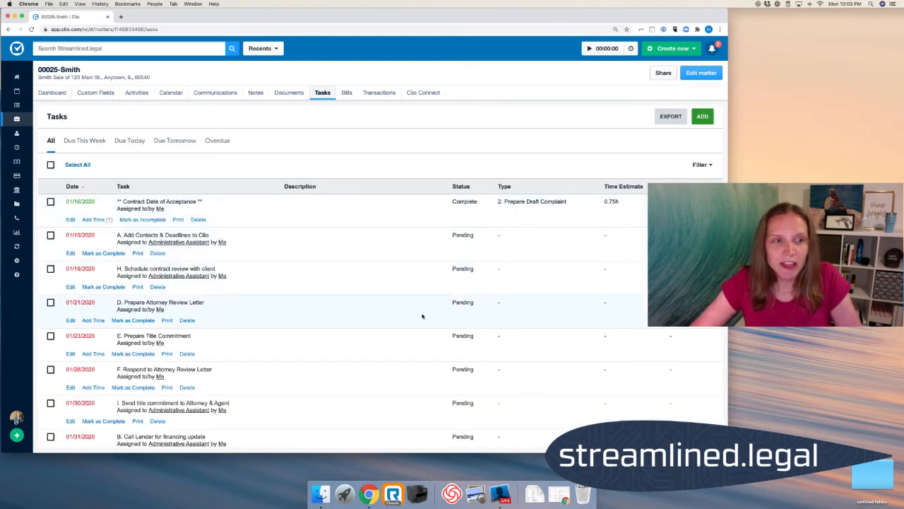
# - Examine the due dates and assignees of the newly added divorce tasks in the matter, comparing list-assignee tasks with individually assigned ones
pyautogui.scroll(-5, 422, 316)
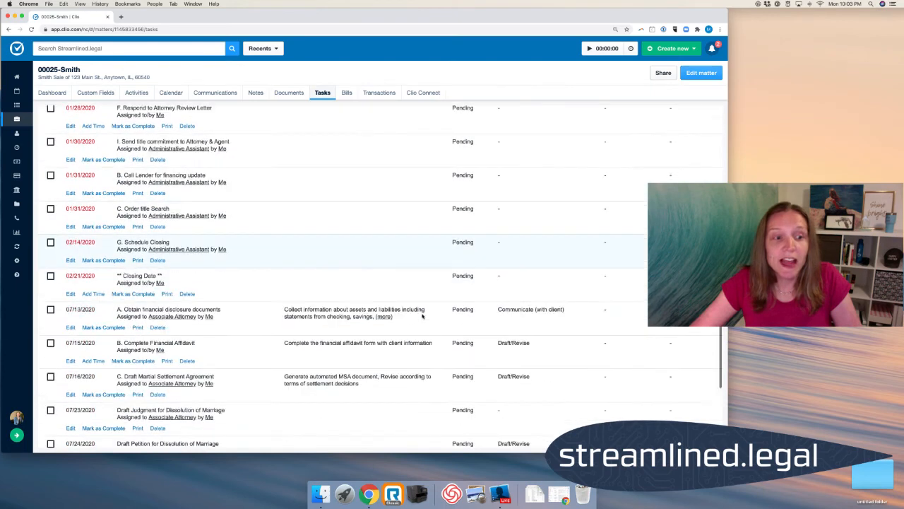
pyautogui.scroll(-3, 422, 316)
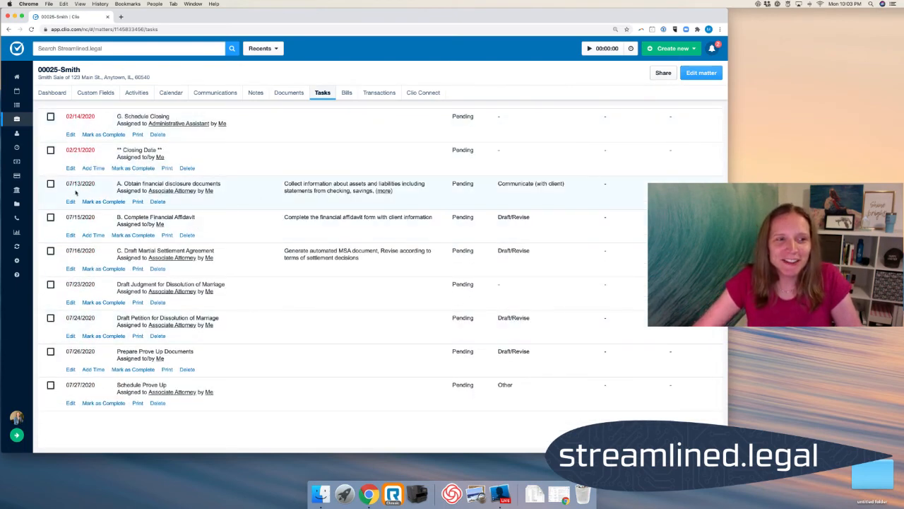
pyautogui.moveTo(67, 184); pyautogui.dragTo(101, 186)
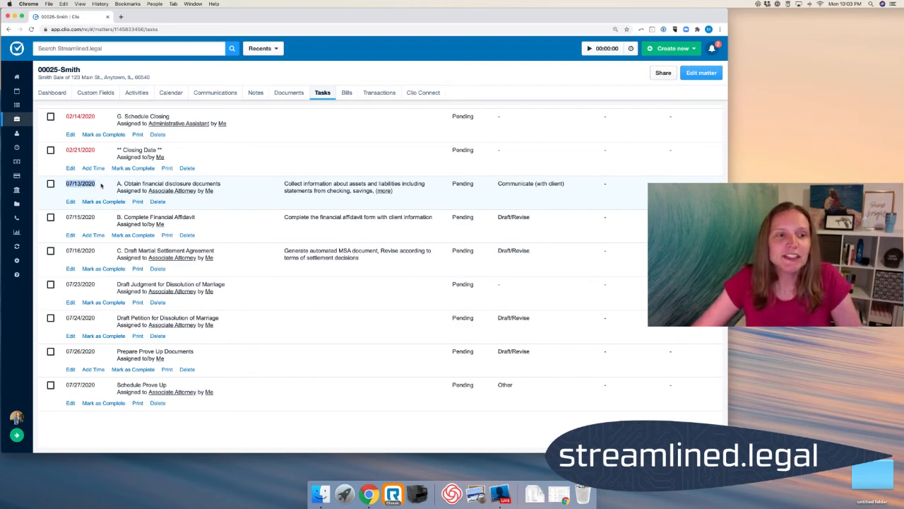
pyautogui.moveTo(146, 192); pyautogui.dragTo(222, 191)
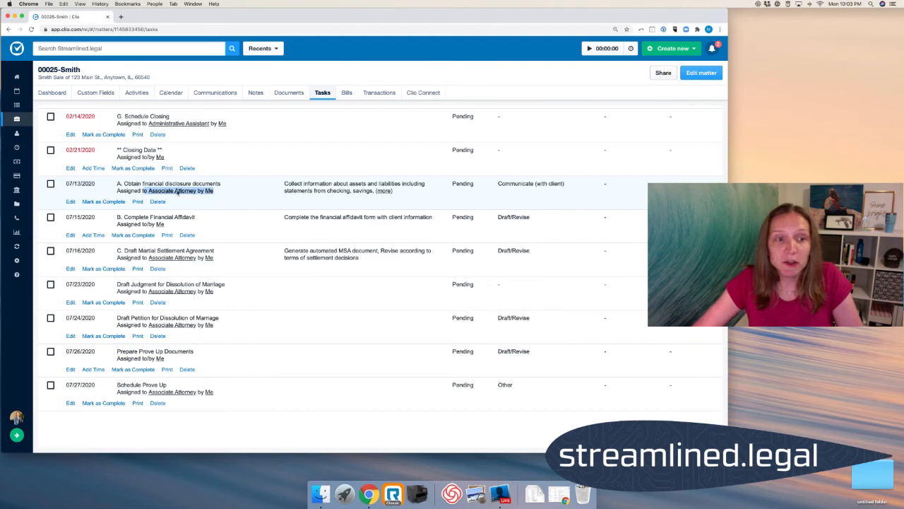
pyautogui.click(145, 258)
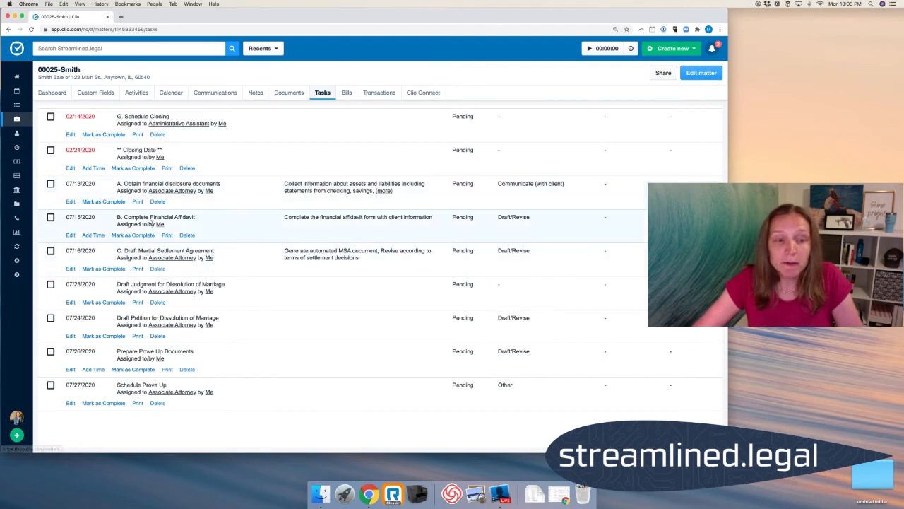
pyautogui.moveTo(149, 224); pyautogui.dragTo(182, 224)
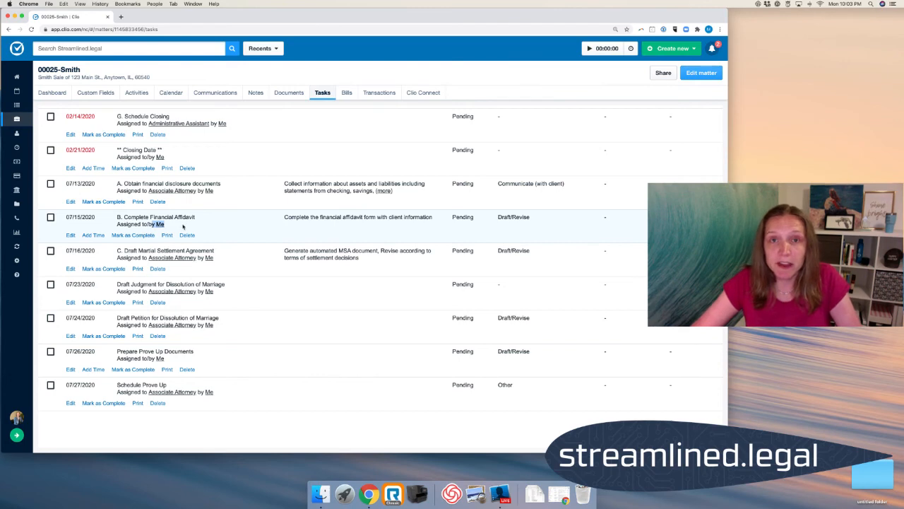
pyautogui.moveTo(142, 258); pyautogui.dragTo(224, 259)
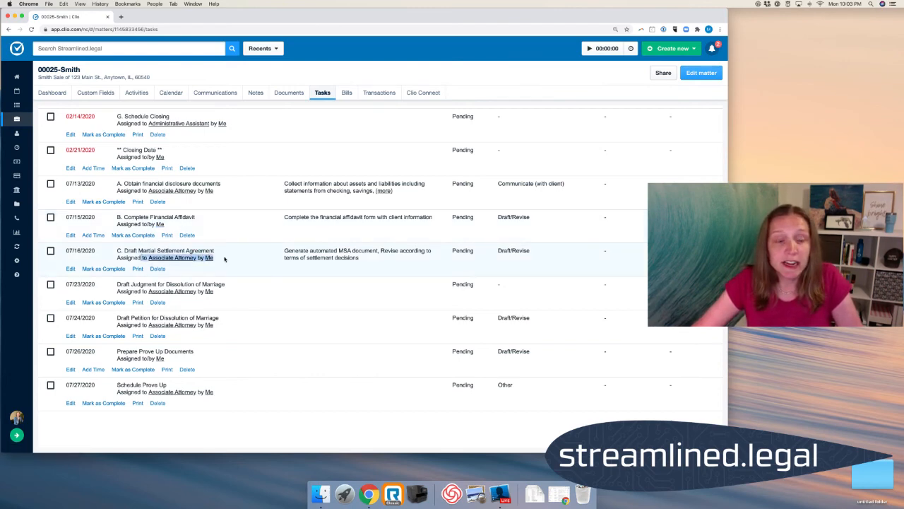
pyautogui.moveTo(139, 292); pyautogui.dragTo(243, 288)
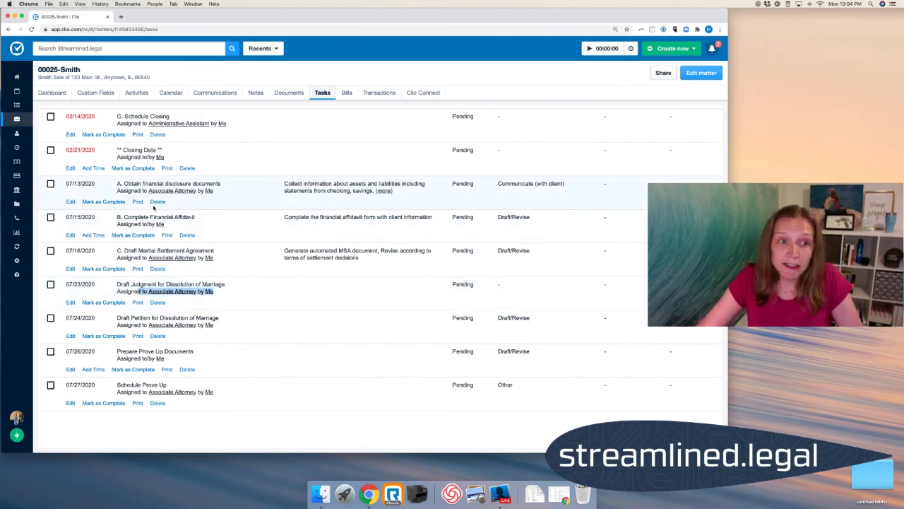
pyautogui.moveTo(142, 192); pyautogui.dragTo(238, 189)
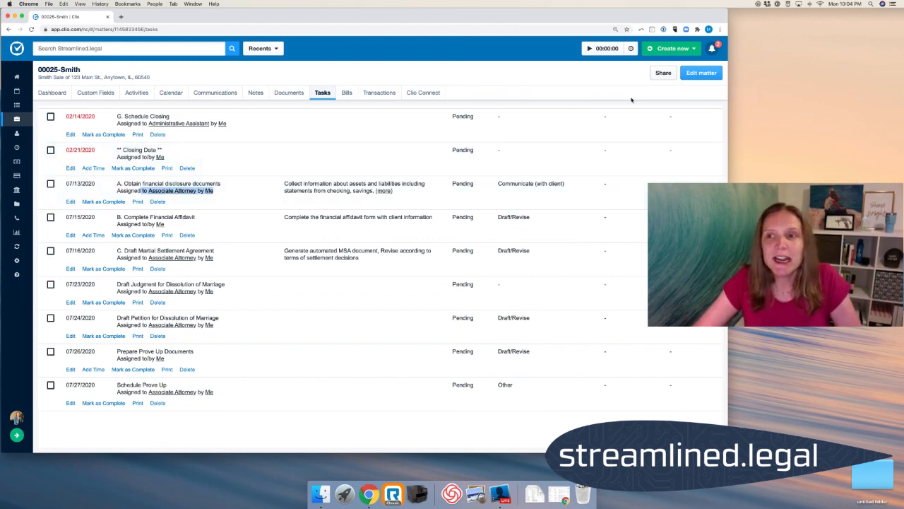
pyautogui.click(830, 48)
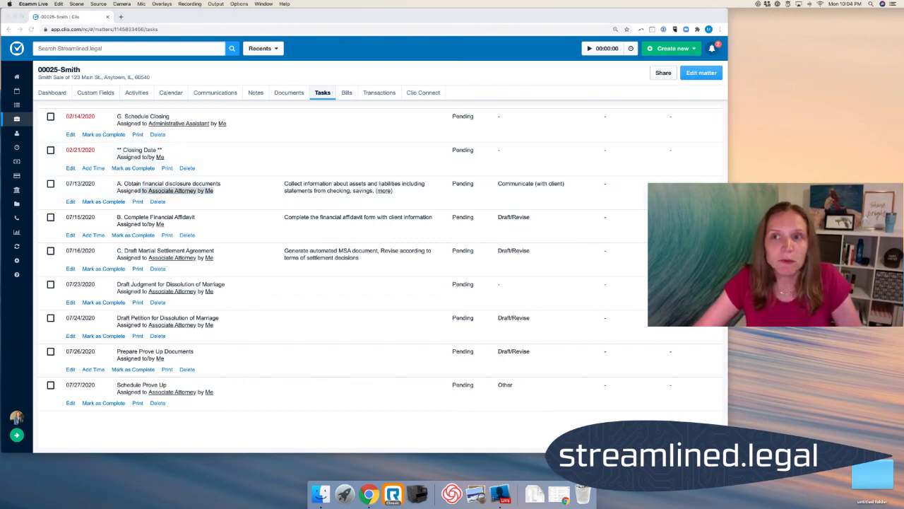